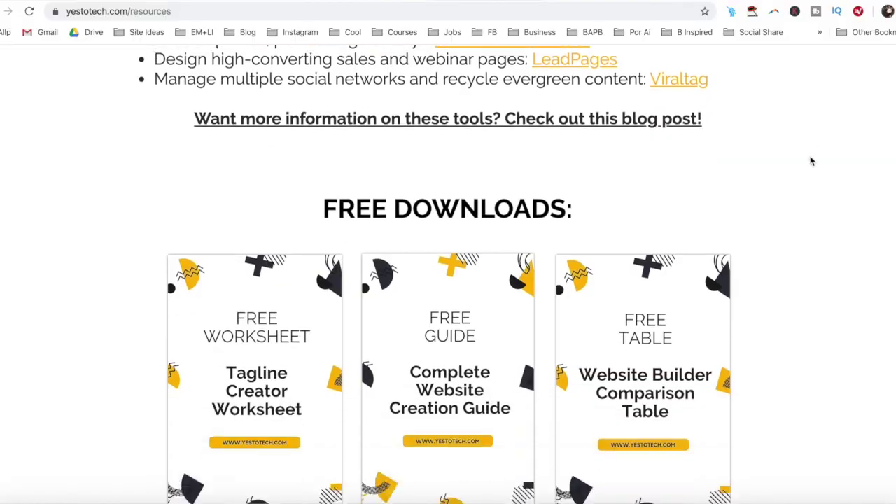
Request the free Complete Website Creation Guide to bring up its sign-up form.
{"action": "scroll", "coordinate": [811, 160], "scroll_direction": "down", "scroll_amount": 1}
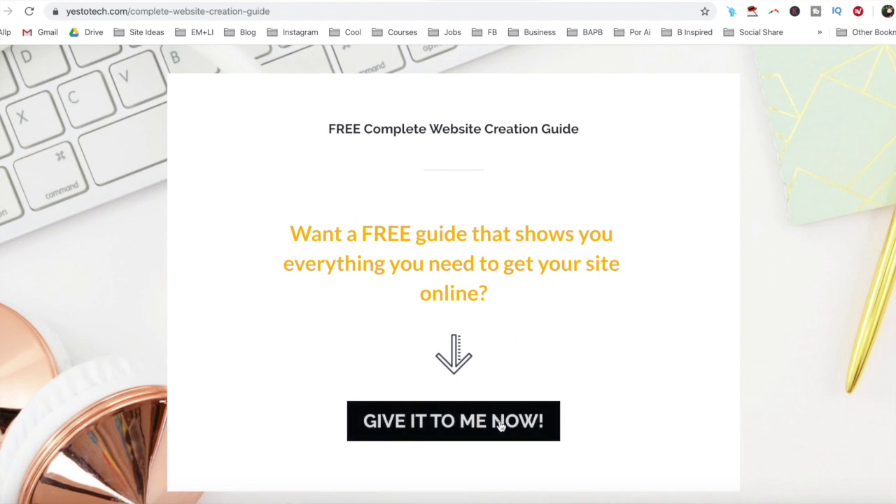
{"action": "left_click", "coordinate": [500, 424]}
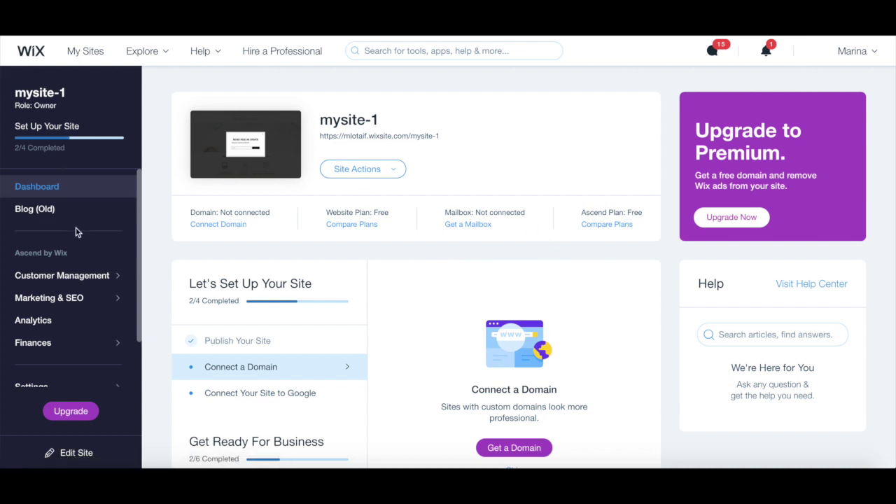
Open Marketing & SEO for mysite-1 and scroll down to the campaign cards.
{"action": "left_click", "coordinate": [68, 299]}
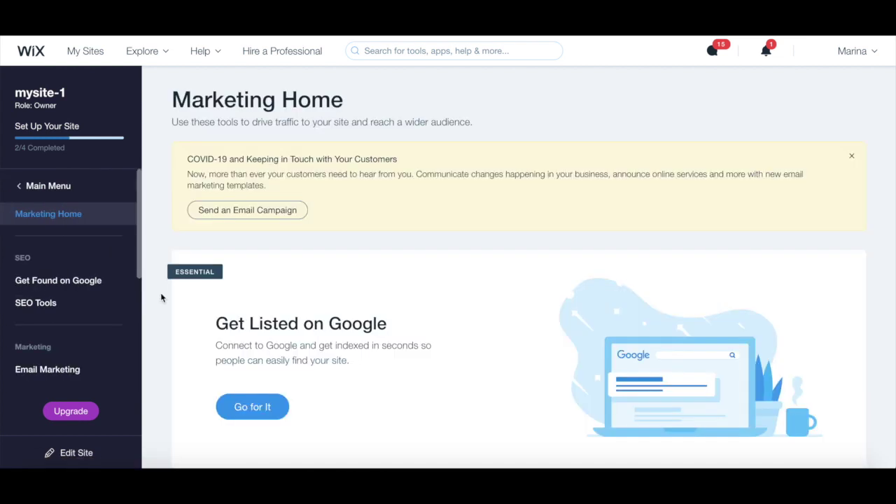
{"action": "scroll", "coordinate": [161, 297], "scroll_direction": "down", "scroll_amount": 3}
{"action": "scroll", "coordinate": [161, 297], "scroll_direction": "down", "scroll_amount": 3}
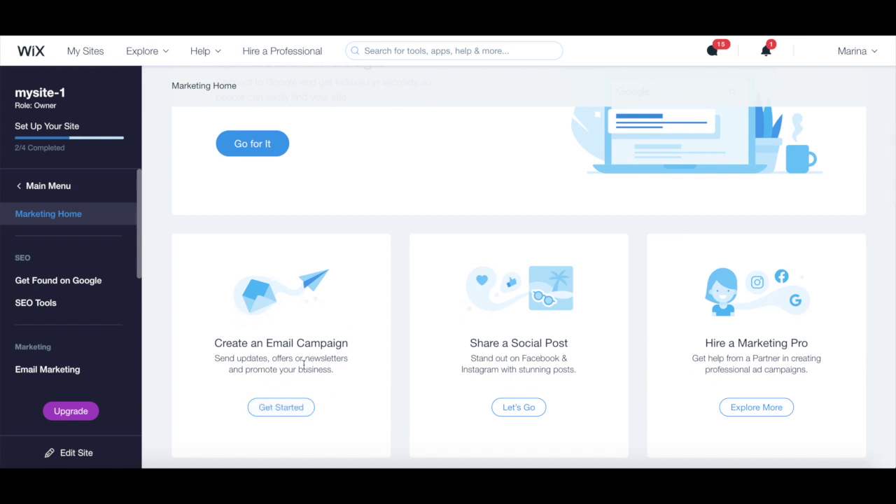
Open Email Marketing from Create an Email Campaign and look over the campaign templates.
{"action": "left_click", "coordinate": [280, 407]}
{"action": "scroll", "coordinate": [455, 384], "scroll_direction": "down", "scroll_amount": 2}
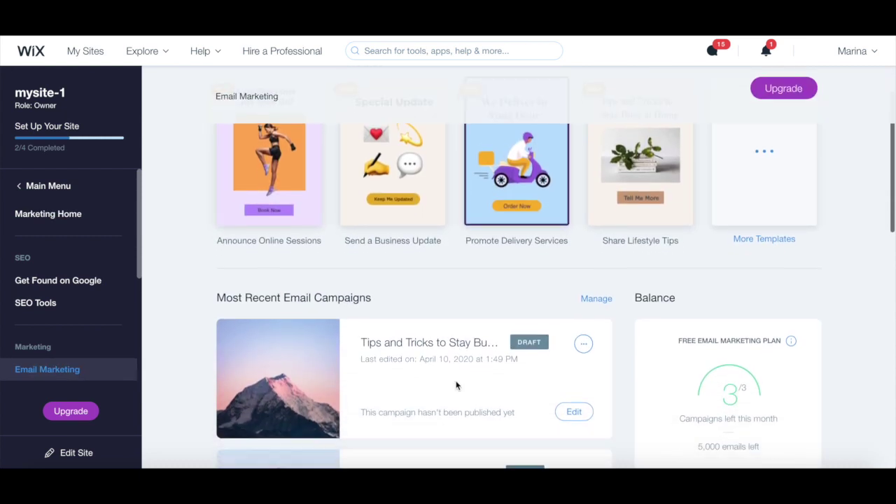
{"action": "scroll", "coordinate": [456, 384], "scroll_direction": "down", "scroll_amount": 1}
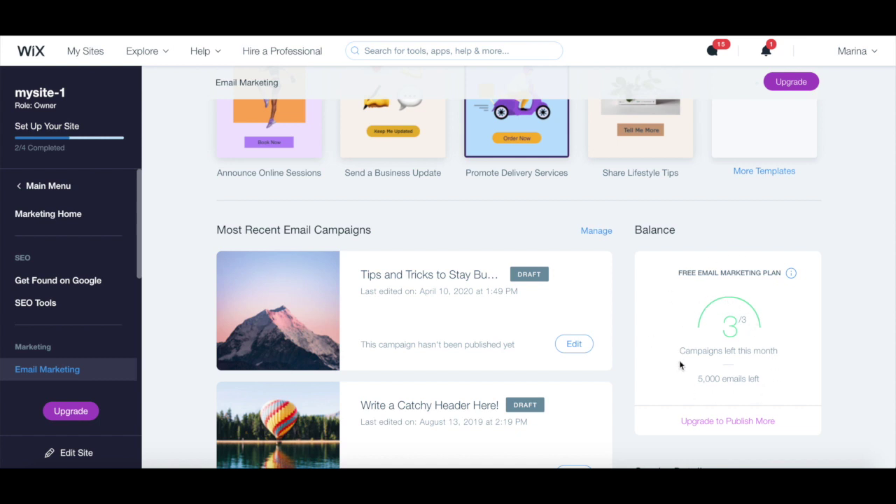
{"action": "scroll", "coordinate": [697, 346], "scroll_direction": "up", "scroll_amount": 3}
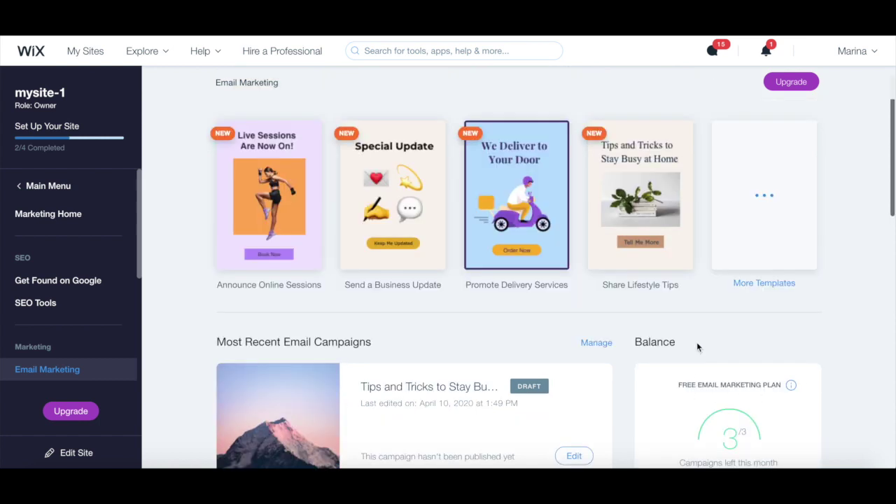
{"action": "mouse_move", "coordinate": [518, 242]}
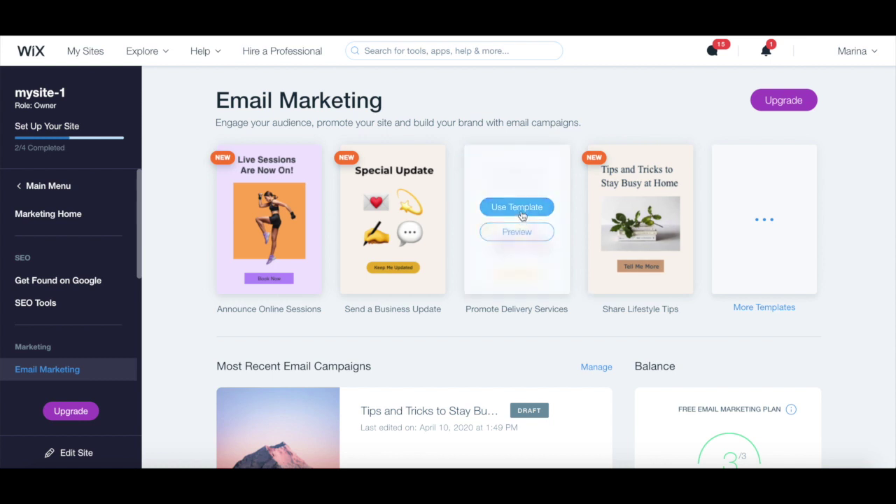
Review the draft campaigns, balance and subscriber sections, then return to the page top.
{"action": "scroll", "coordinate": [522, 216], "scroll_direction": "down", "scroll_amount": 3}
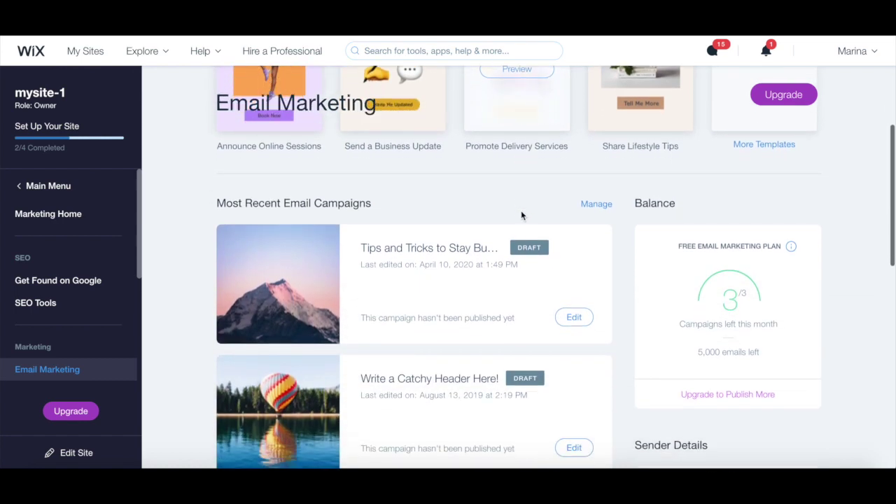
{"action": "mouse_move", "coordinate": [474, 308]}
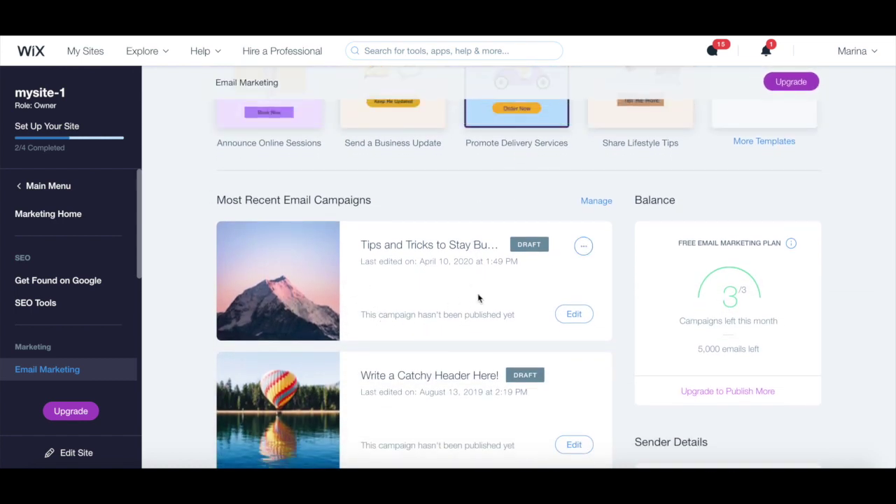
{"action": "scroll", "coordinate": [410, 245], "scroll_direction": "down", "scroll_amount": 1}
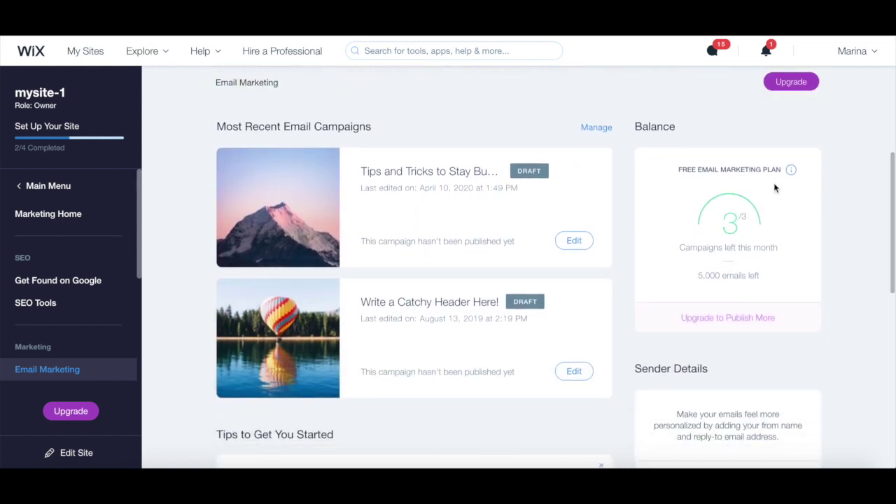
{"action": "scroll", "coordinate": [719, 243], "scroll_direction": "down", "scroll_amount": 4}
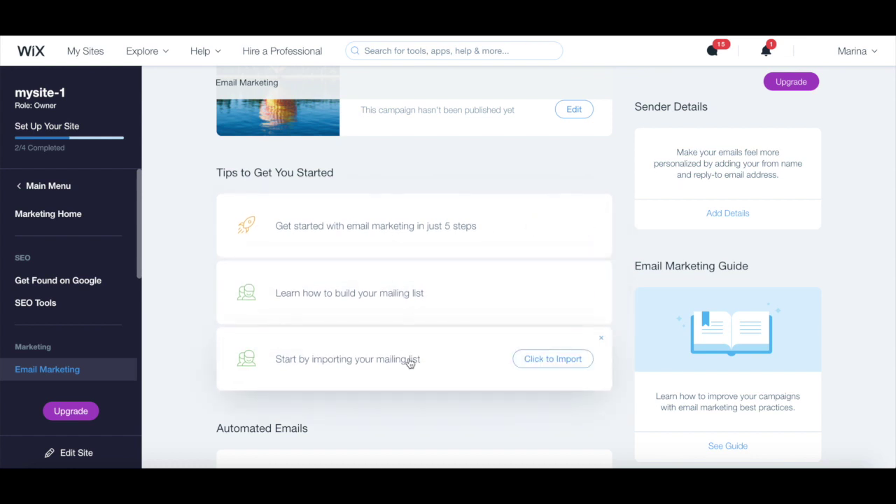
{"action": "scroll", "coordinate": [423, 365], "scroll_direction": "down", "scroll_amount": 3}
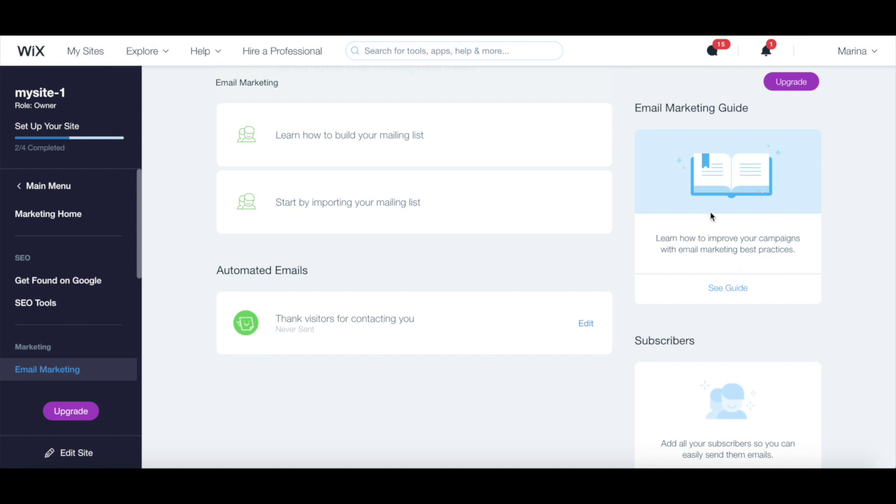
{"action": "scroll", "coordinate": [712, 217], "scroll_direction": "down", "scroll_amount": 1}
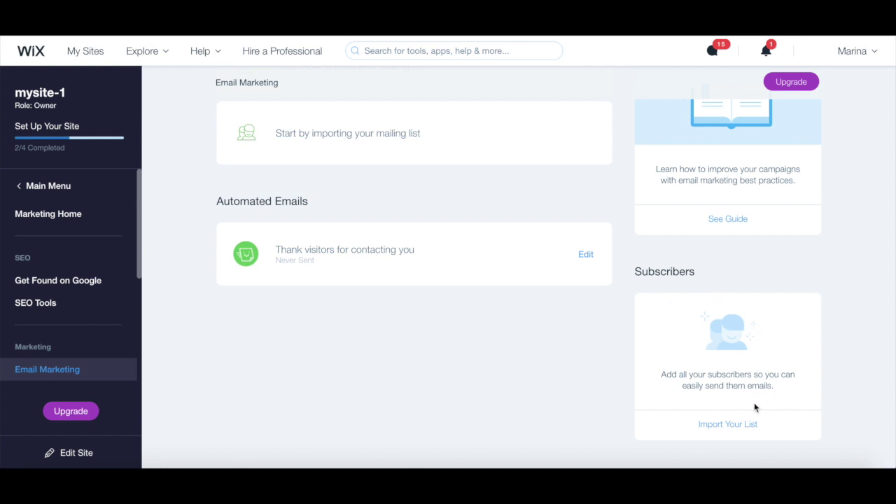
{"action": "scroll", "coordinate": [734, 419], "scroll_direction": "up", "scroll_amount": 8}
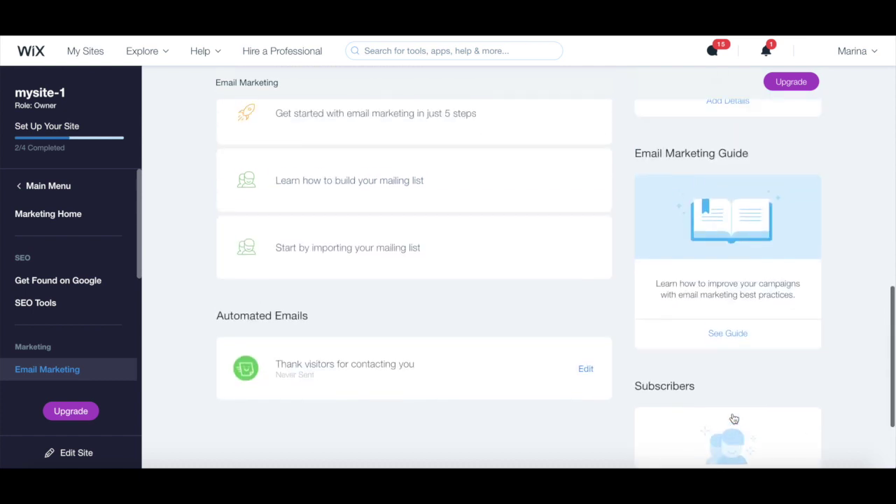
{"action": "scroll", "coordinate": [733, 418], "scroll_direction": "up", "scroll_amount": 1}
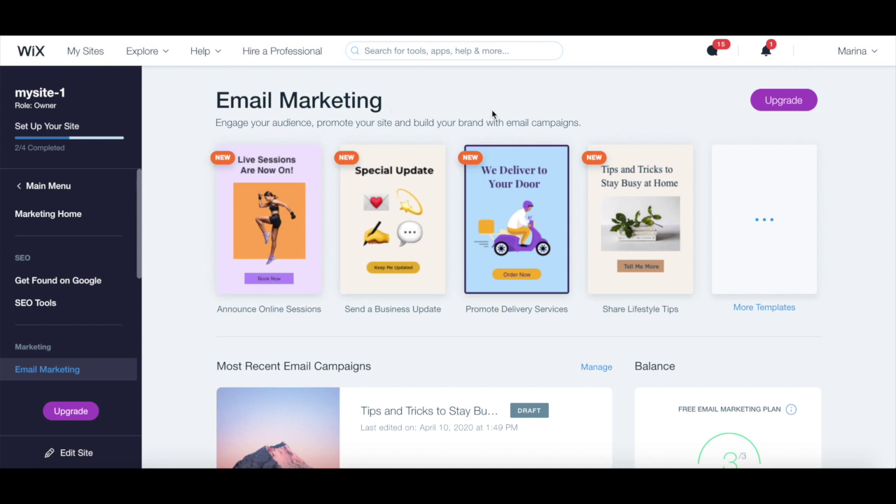
{"action": "left_click", "coordinate": [760, 310]}
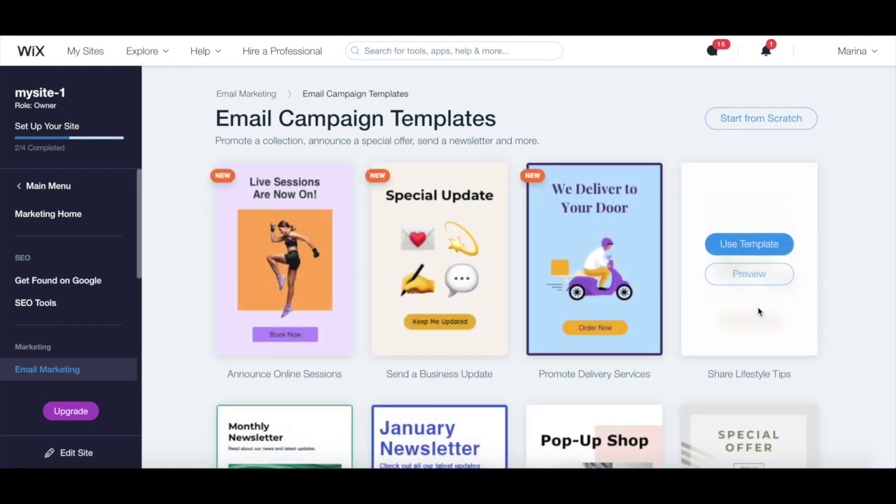
{"action": "scroll", "coordinate": [758, 311], "scroll_direction": "down", "scroll_amount": 2}
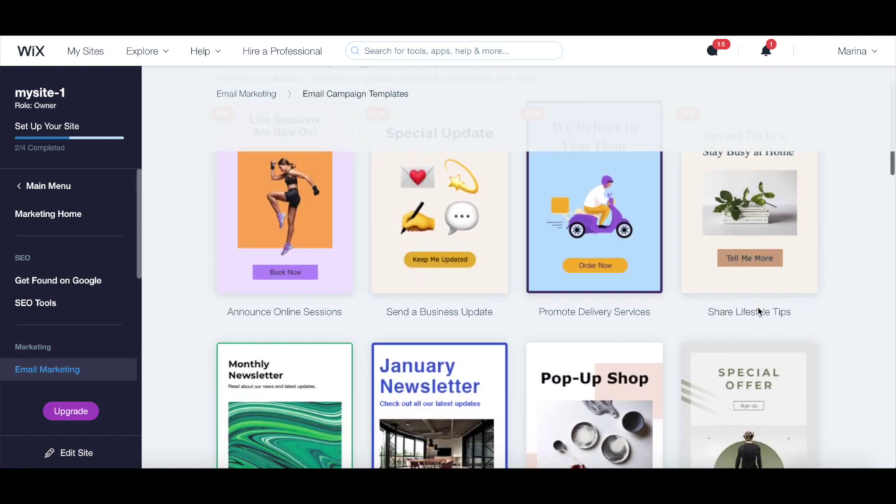
{"action": "scroll", "coordinate": [757, 312], "scroll_direction": "down", "scroll_amount": 3}
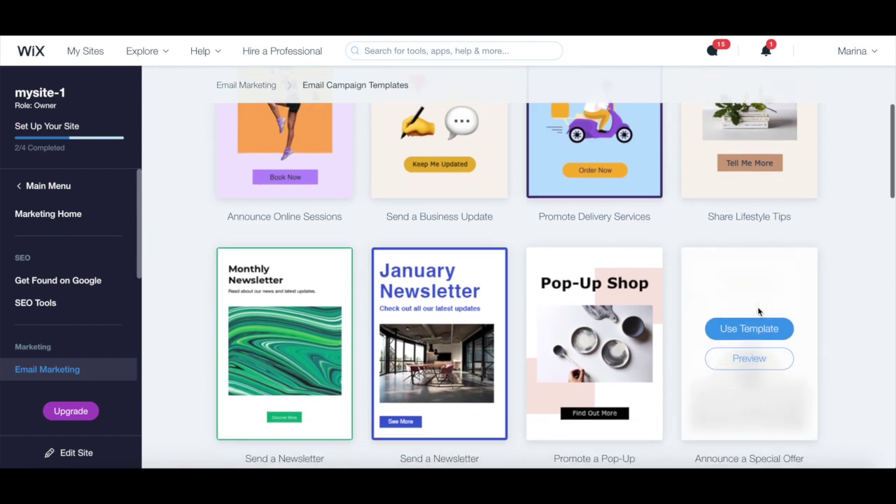
{"action": "scroll", "coordinate": [757, 311], "scroll_direction": "down", "scroll_amount": 4}
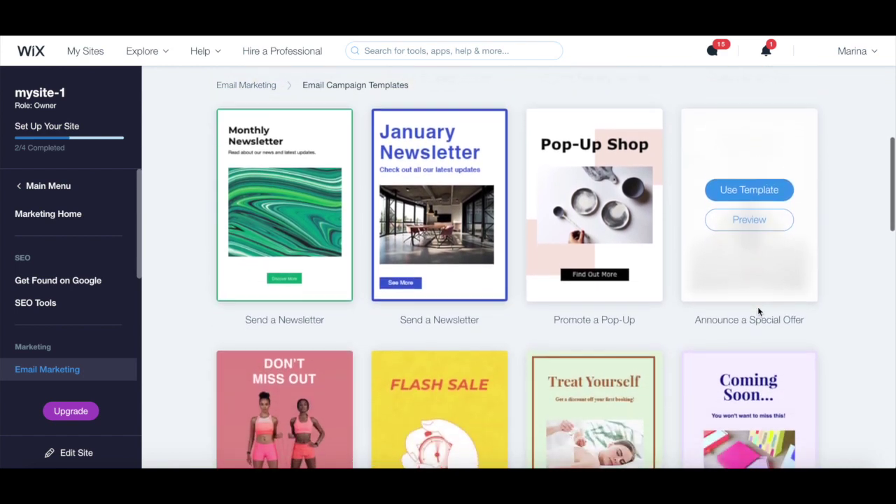
{"action": "scroll", "coordinate": [758, 312], "scroll_direction": "down", "scroll_amount": 5}
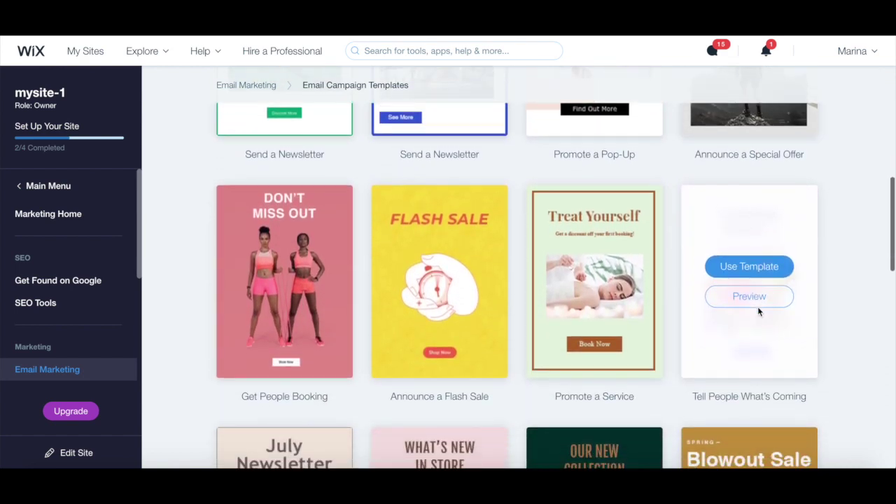
{"action": "scroll", "coordinate": [758, 312], "scroll_direction": "up", "scroll_amount": 12}
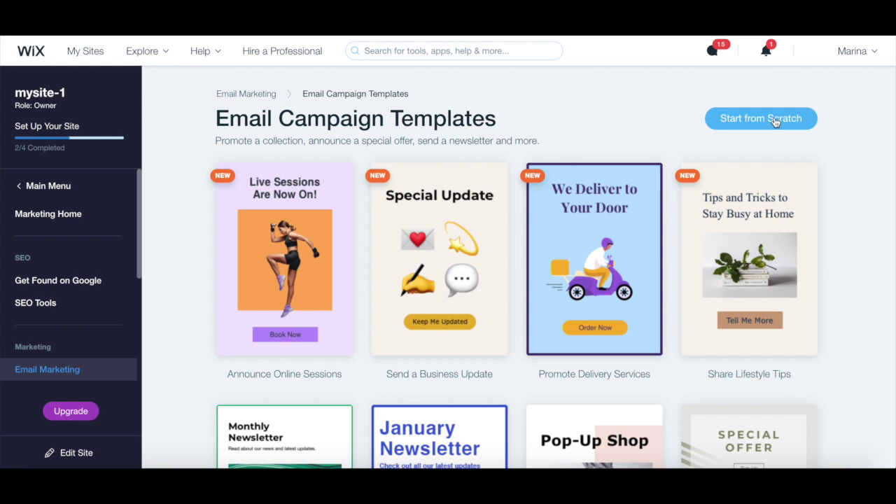
{"action": "mouse_move", "coordinate": [622, 194]}
{"action": "mouse_move", "coordinate": [427, 280]}
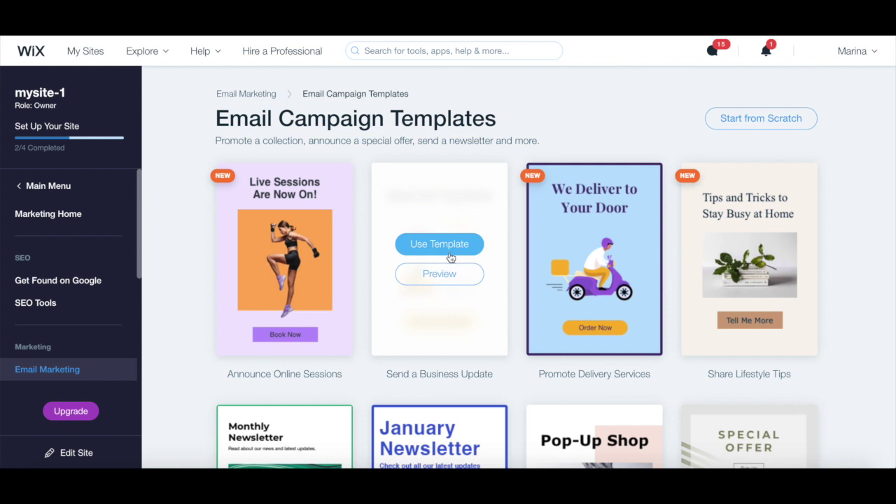
Start a campaign from Send a Business Update and browse its Themes, Background and Regional panels.
{"action": "left_click", "coordinate": [451, 251]}
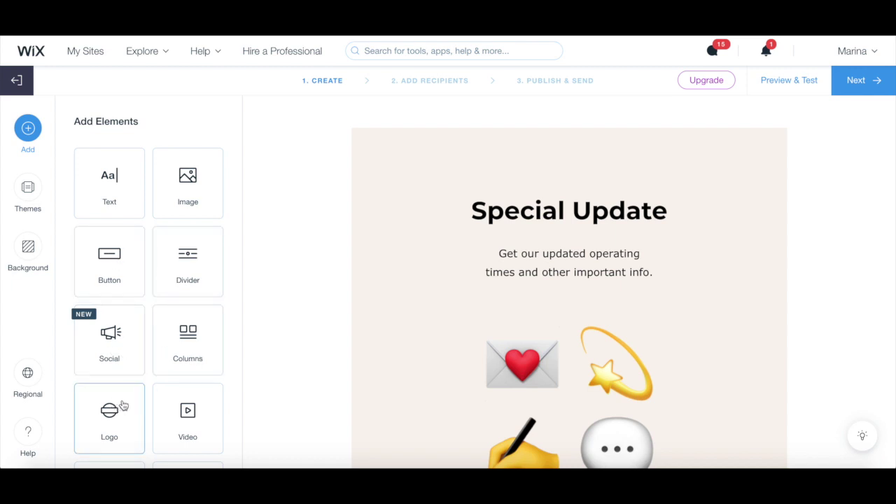
{"action": "scroll", "coordinate": [184, 410], "scroll_direction": "down", "scroll_amount": 3}
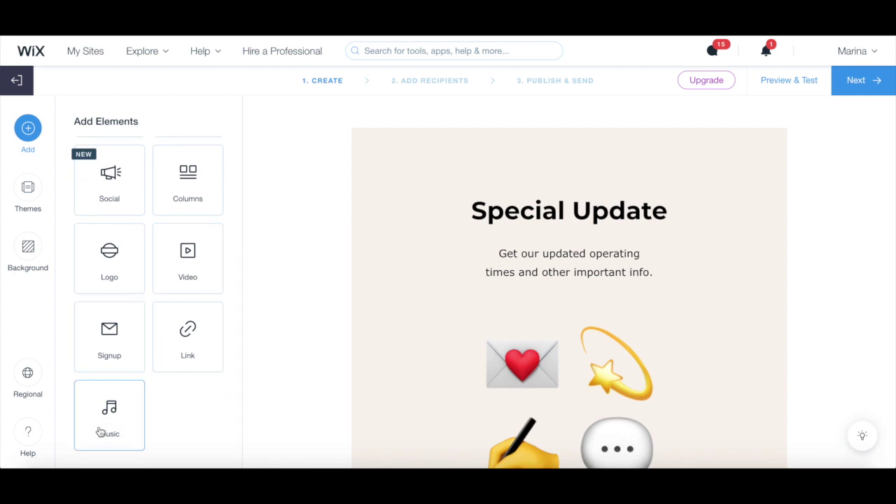
{"action": "left_click", "coordinate": [34, 189]}
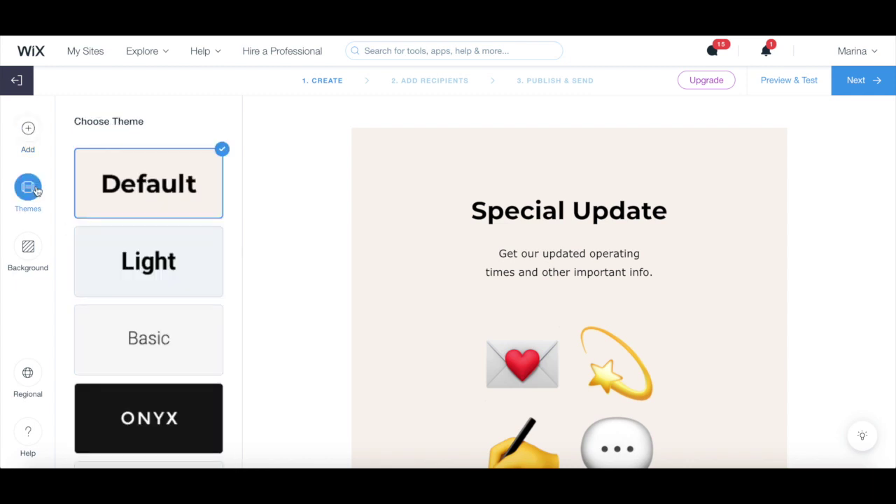
{"action": "left_click", "coordinate": [21, 265]}
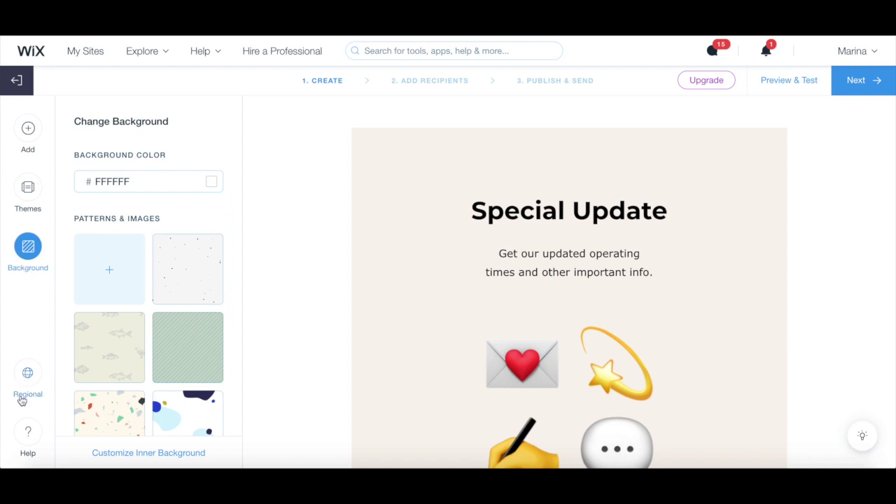
{"action": "left_click", "coordinate": [34, 380]}
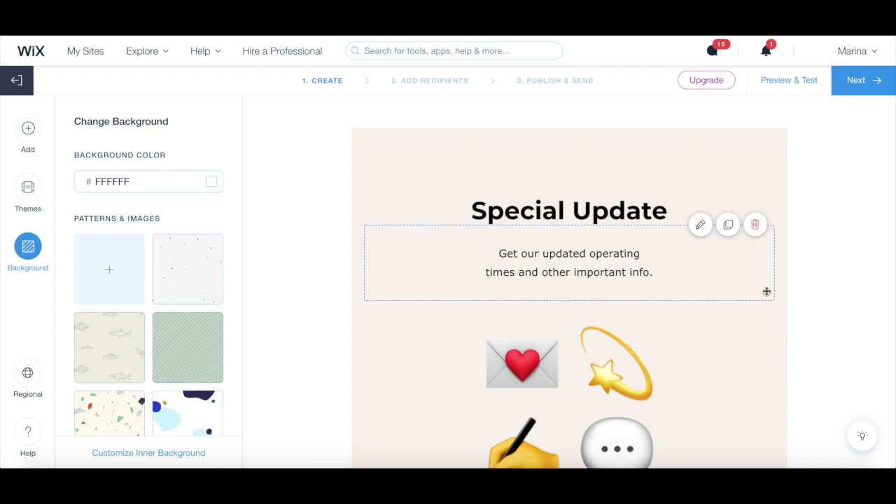
Preview the Special Update email, then advance to the Add Recipients step.
{"action": "left_click", "coordinate": [782, 89]}
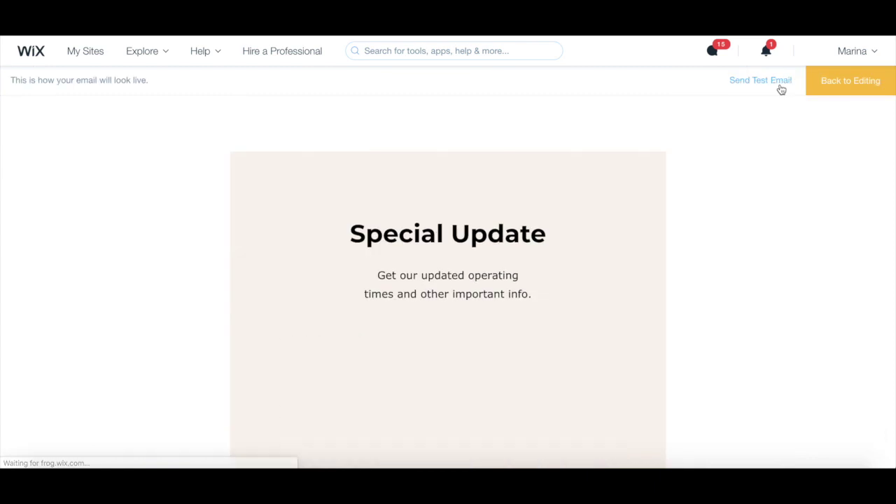
{"action": "scroll", "coordinate": [709, 202], "scroll_direction": "down", "scroll_amount": 5}
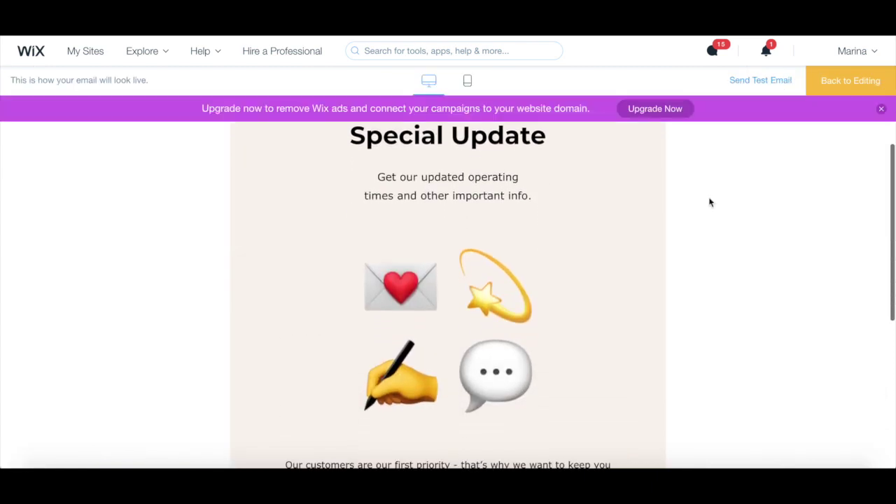
{"action": "scroll", "coordinate": [710, 203], "scroll_direction": "down", "scroll_amount": 3}
{"action": "scroll", "coordinate": [709, 202], "scroll_direction": "up", "scroll_amount": 5}
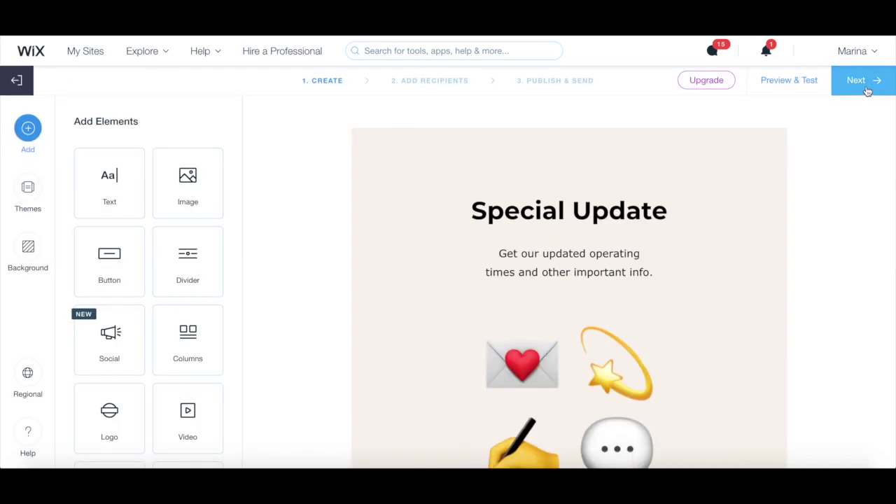
{"action": "left_click", "coordinate": [866, 90]}
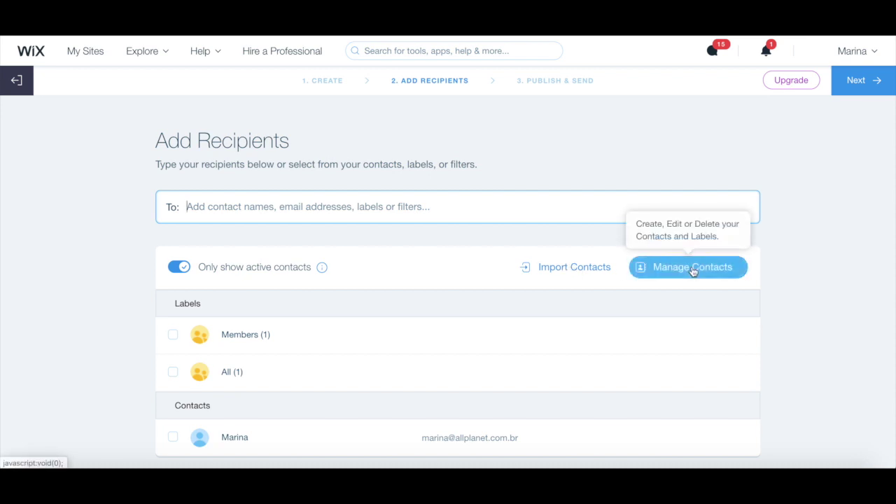
Add the Members (1) label to the To field and continue to Publish & Send.
{"action": "left_click", "coordinate": [172, 336]}
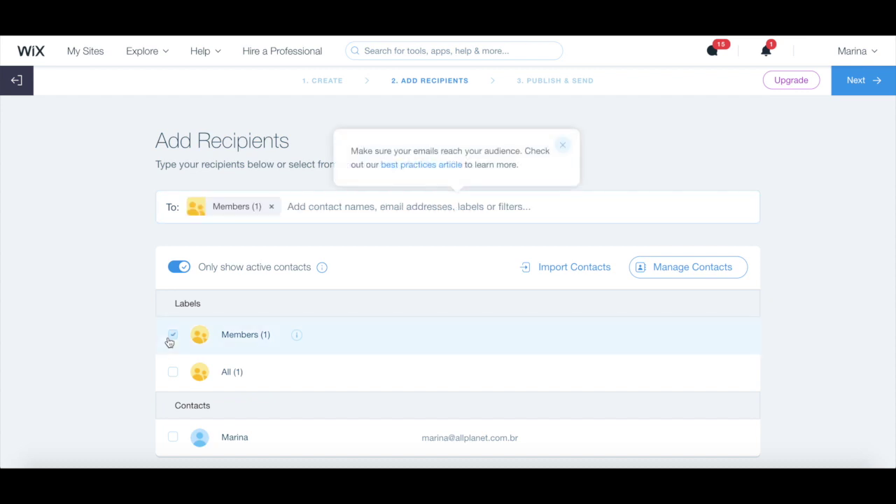
{"action": "left_click", "coordinate": [877, 84]}
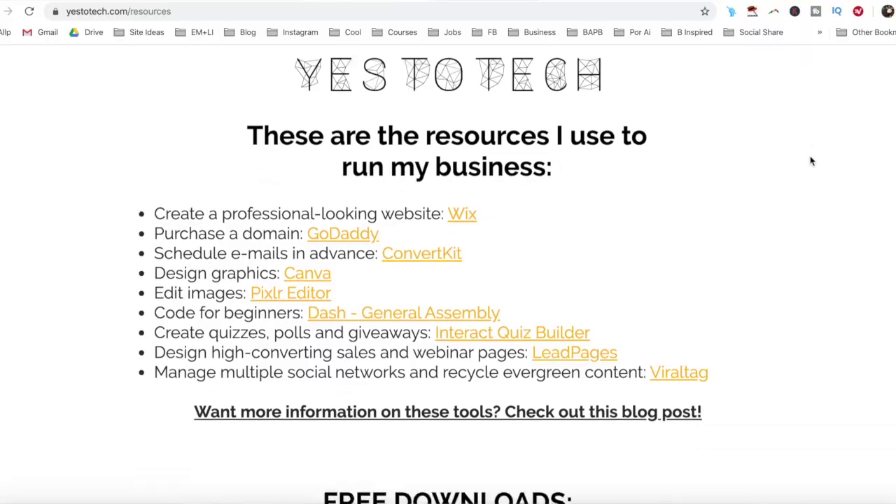
Open the Complete Website Creation Guide sign-up popup and enter a first name, moving to the e-mail field.
{"action": "scroll", "coordinate": [812, 161], "scroll_direction": "down", "scroll_amount": 5}
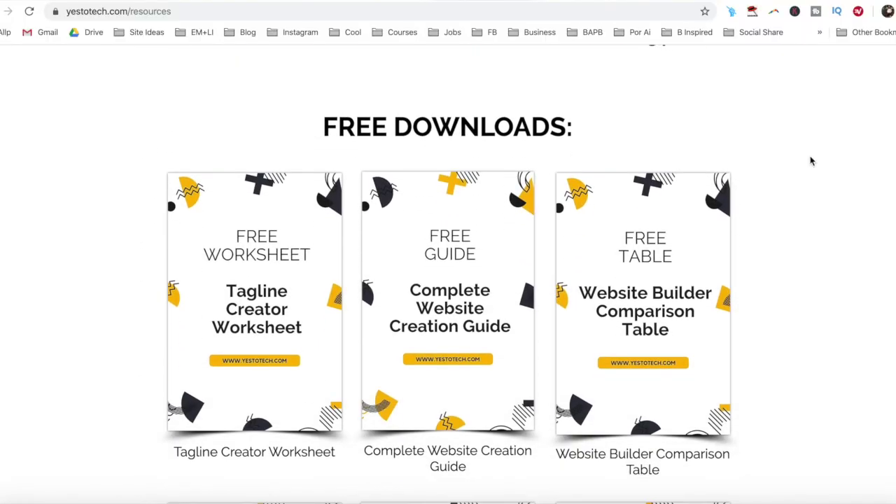
{"action": "left_click", "coordinate": [518, 242]}
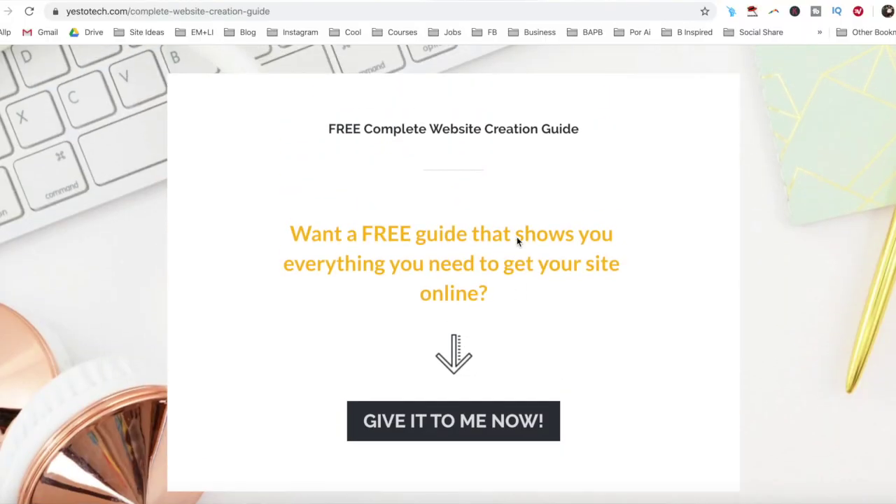
{"action": "left_click", "coordinate": [500, 427]}
{"action": "left_click", "coordinate": [488, 392]}
{"action": "type", "text": "Marina"}
{"action": "key", "text": "Tab"}
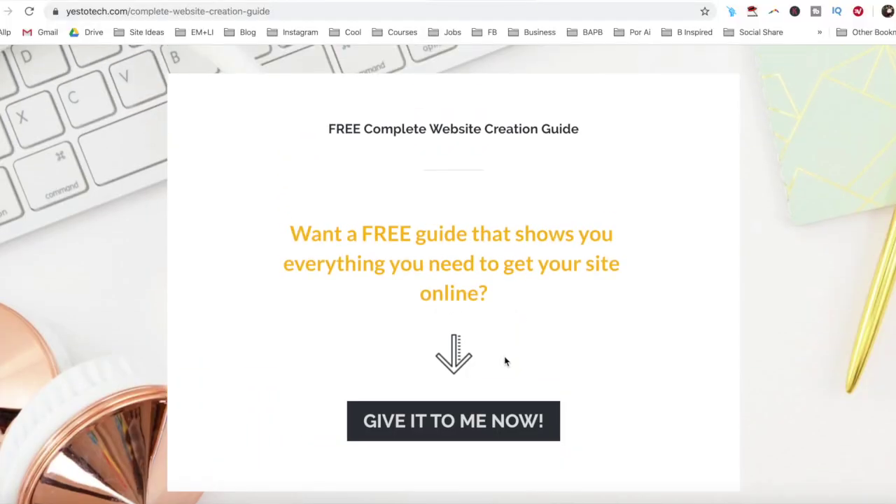
{"action": "left_click", "coordinate": [502, 422]}
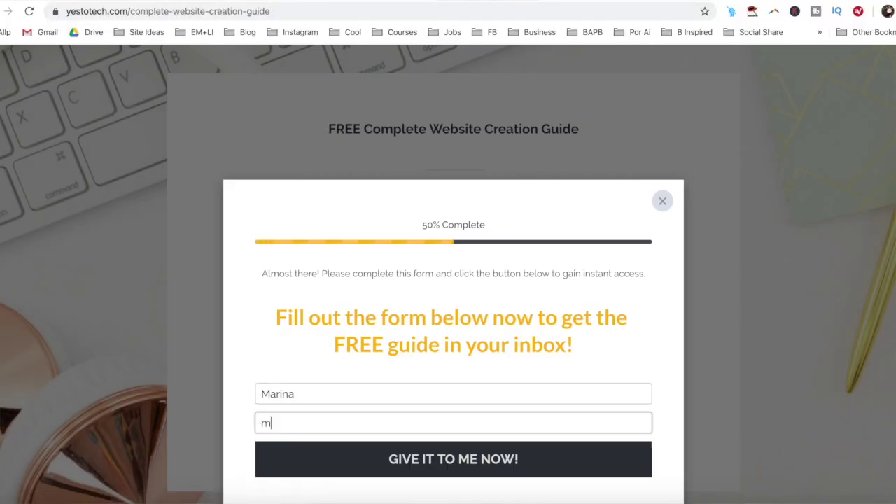